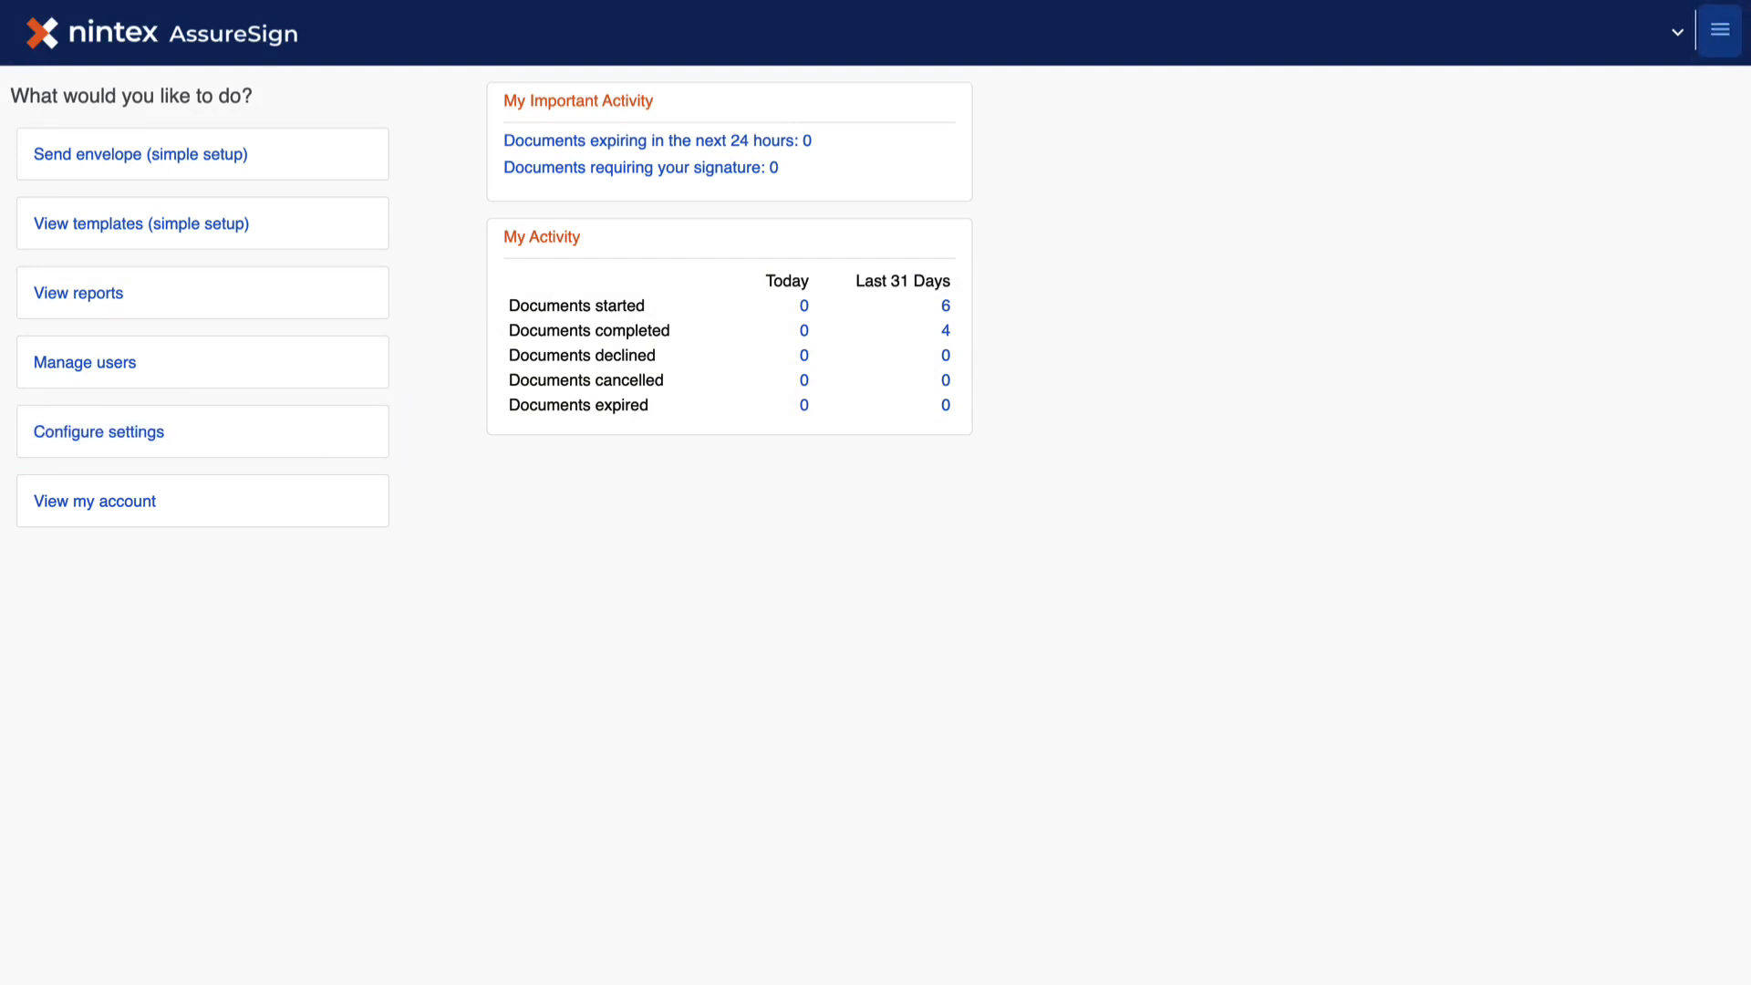
# Go to Administration from the top-right hamburger menu
pyautogui.click(1719, 30)
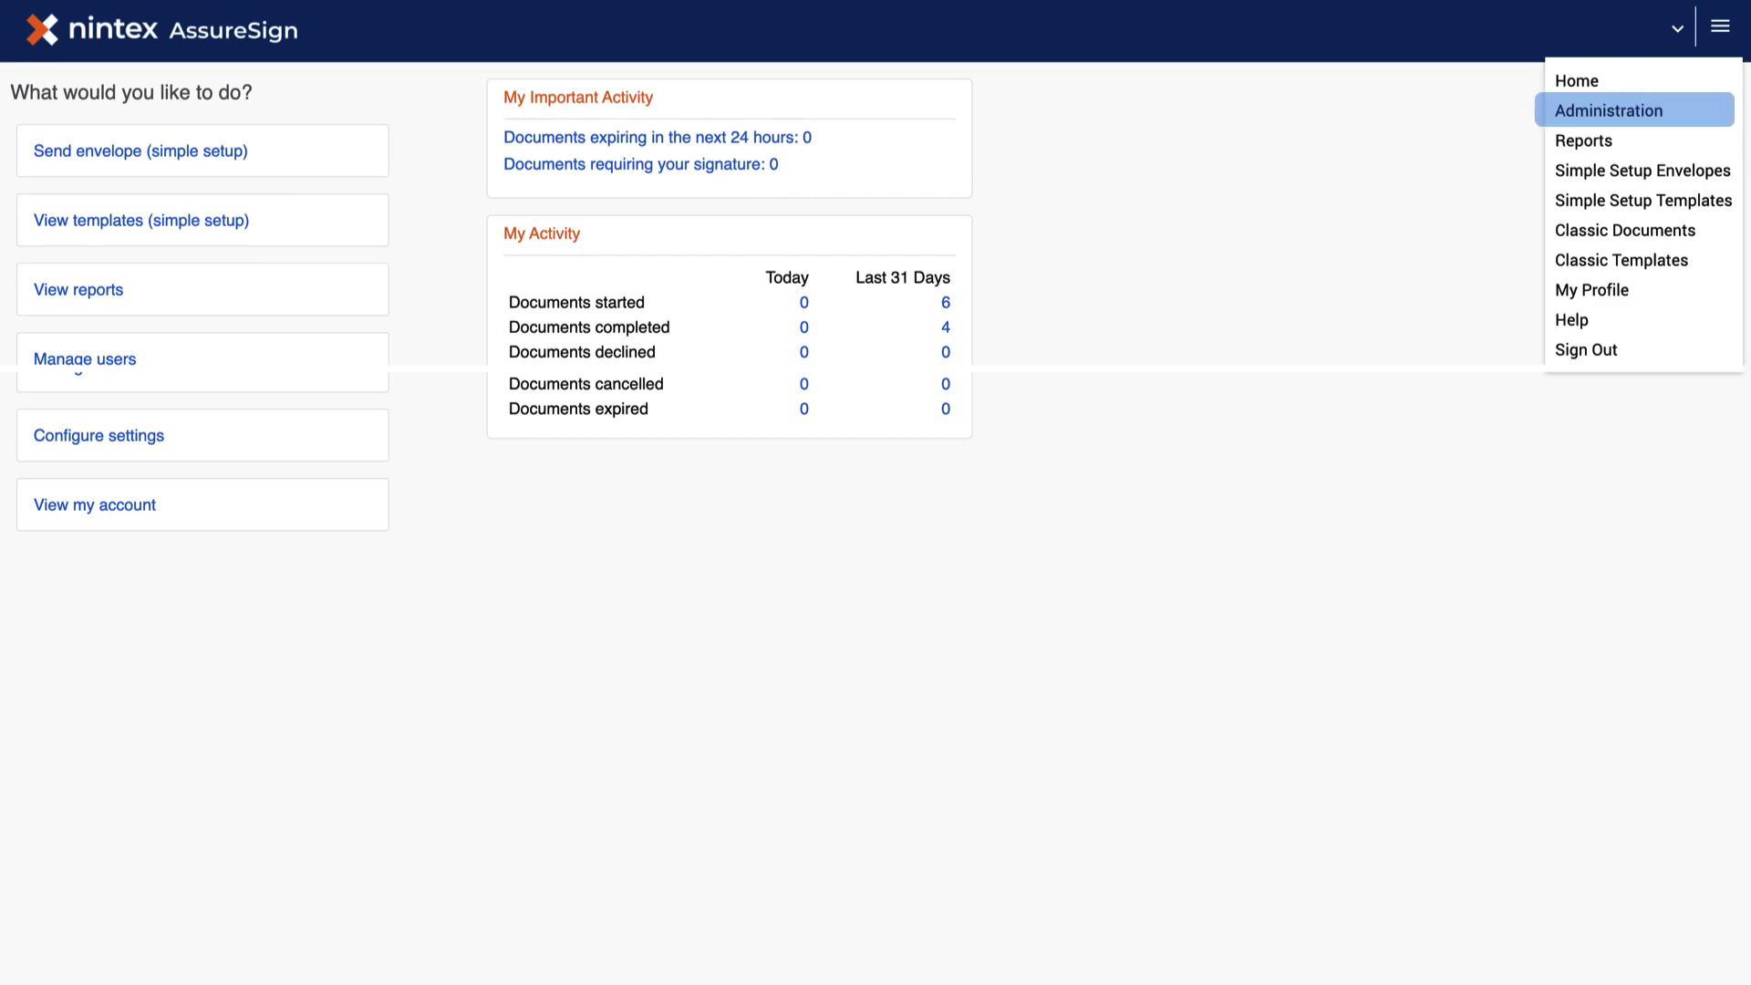
pyautogui.click(1608, 111)
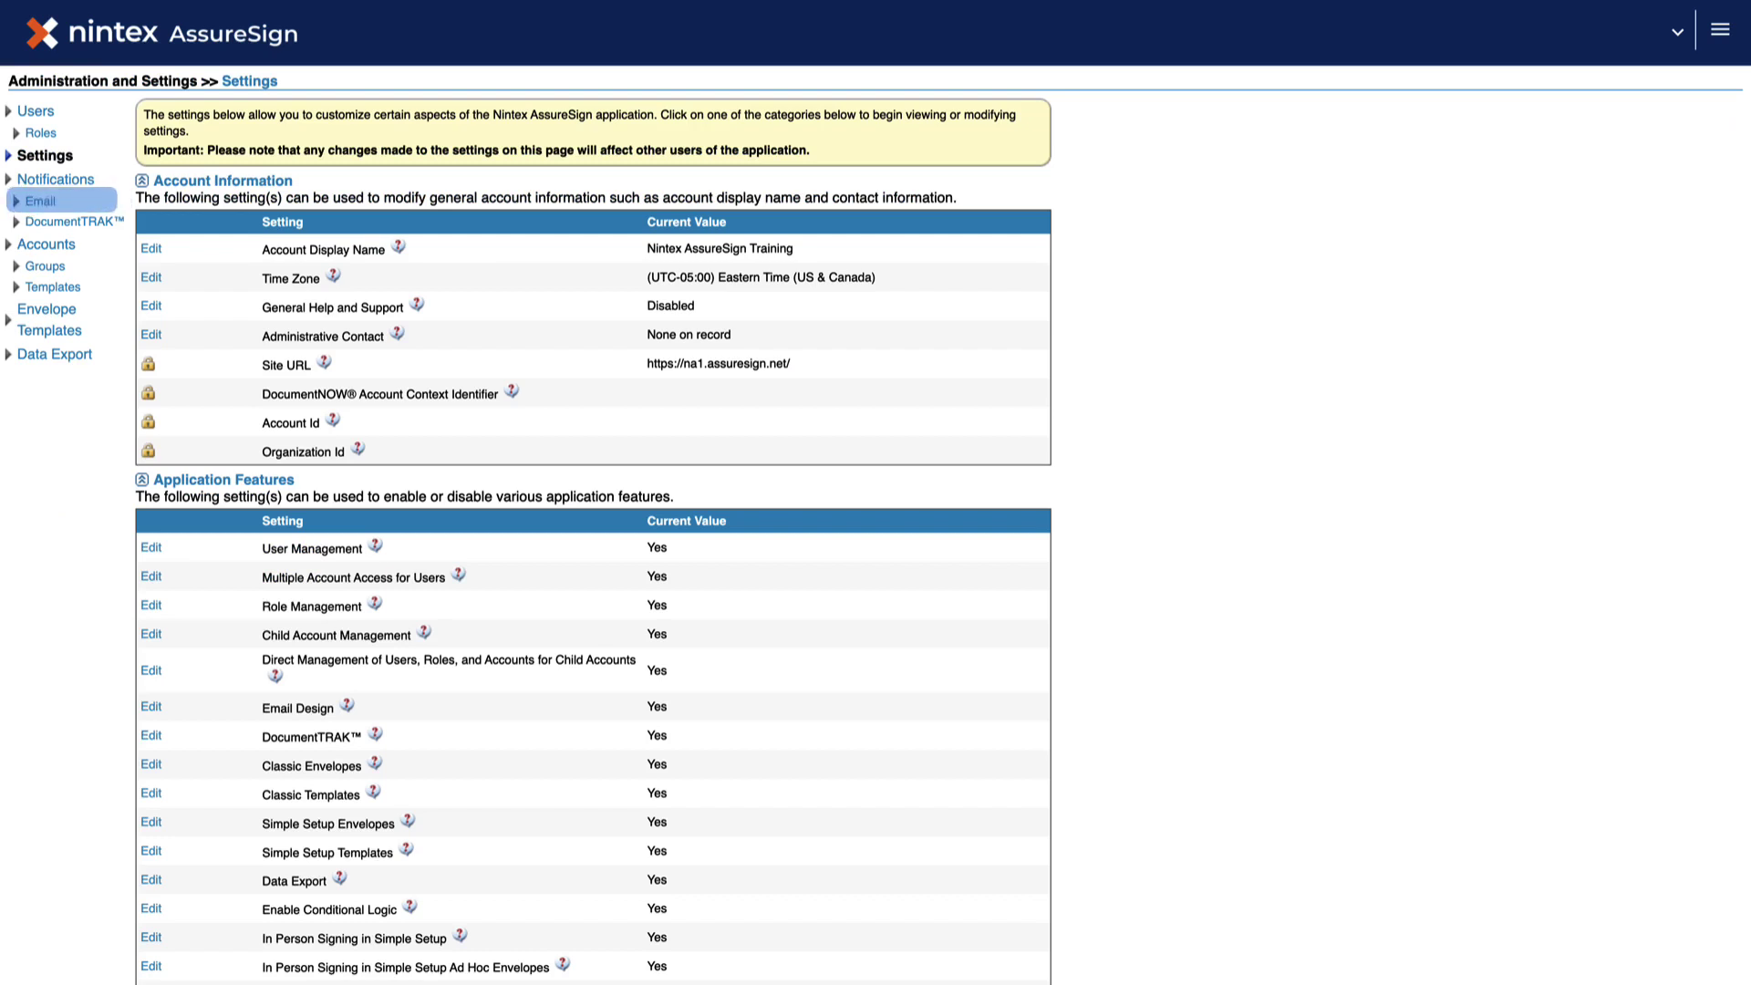
# Copy the 'Document Available to Sign Alternate' design from the Email notification designs
pyautogui.click(40, 200)
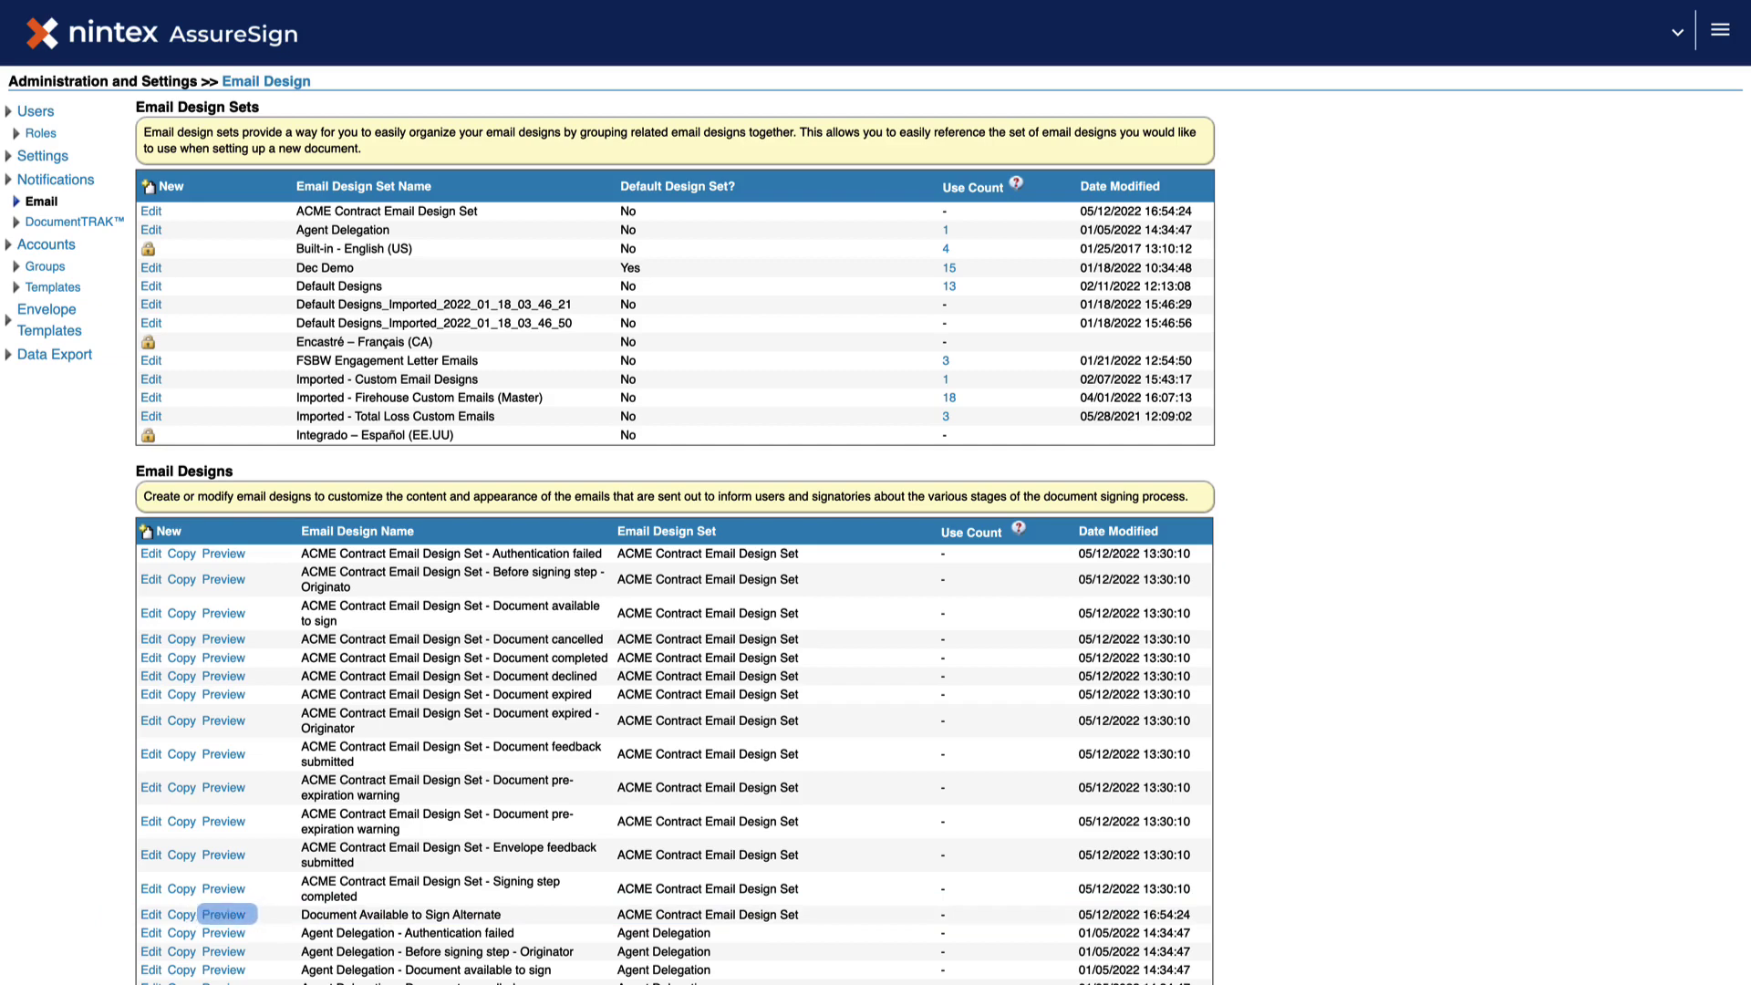
pyautogui.click(223, 914)
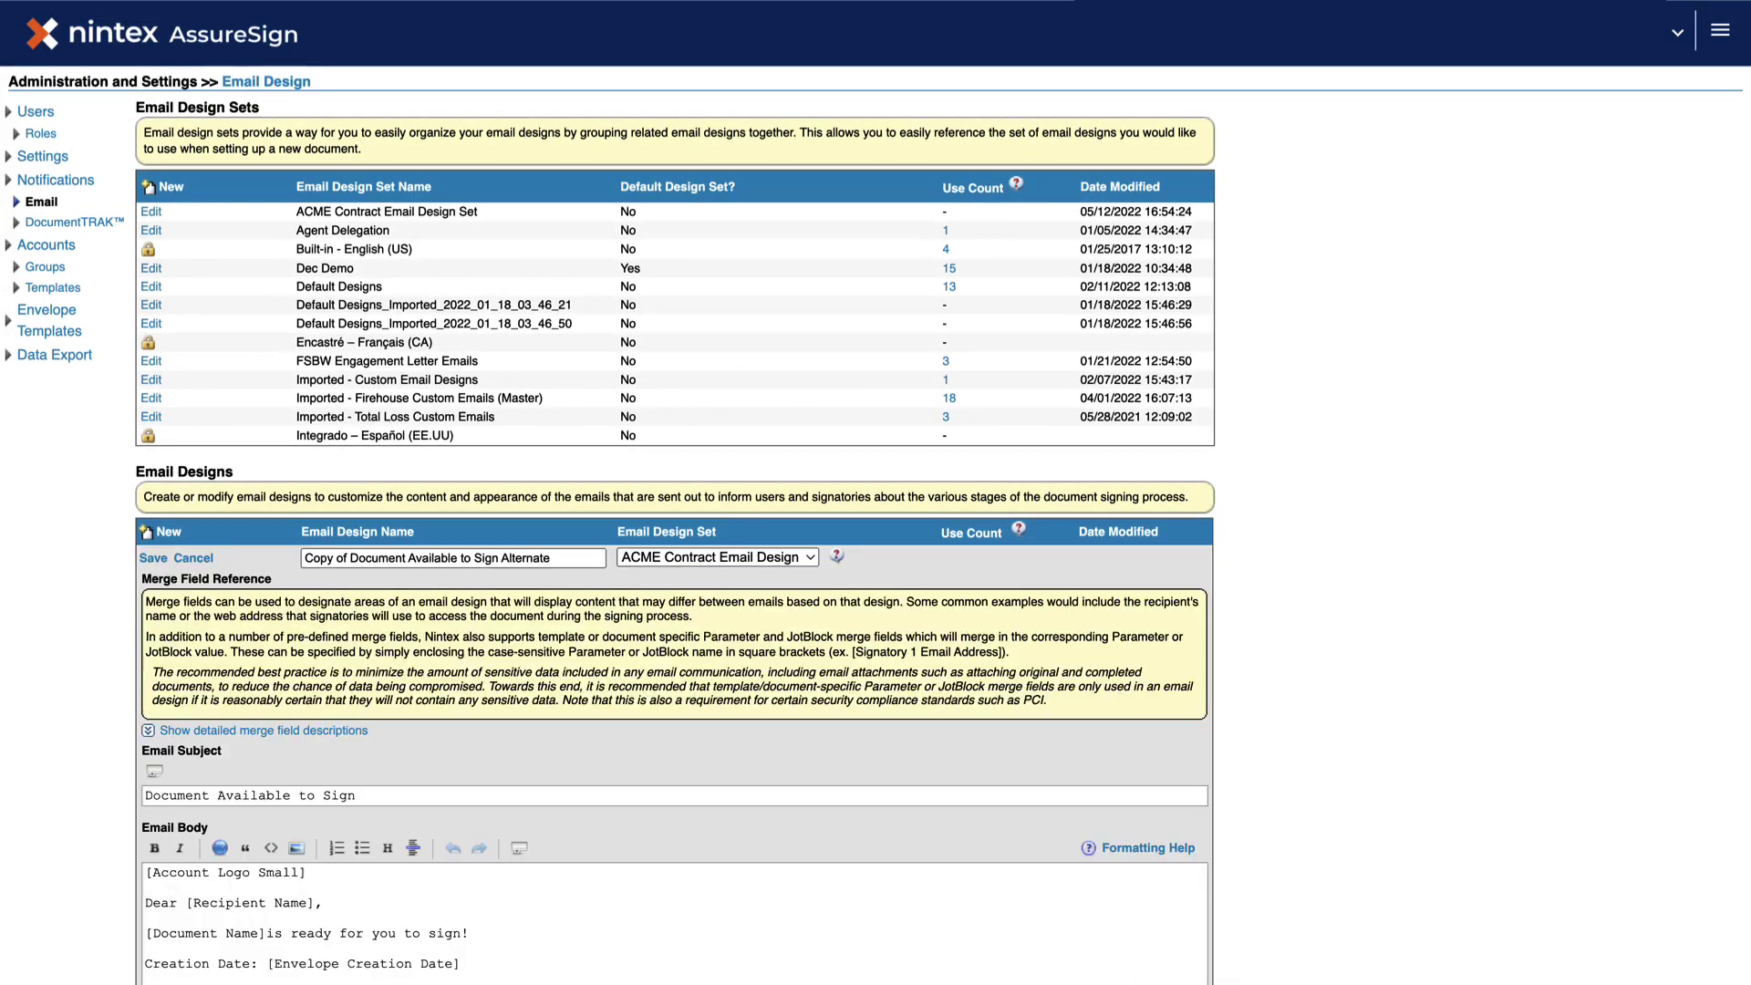
# Name the copy 'California Document Available to Sign' and keep the ACME Contract design set
pyautogui.click(451, 556)
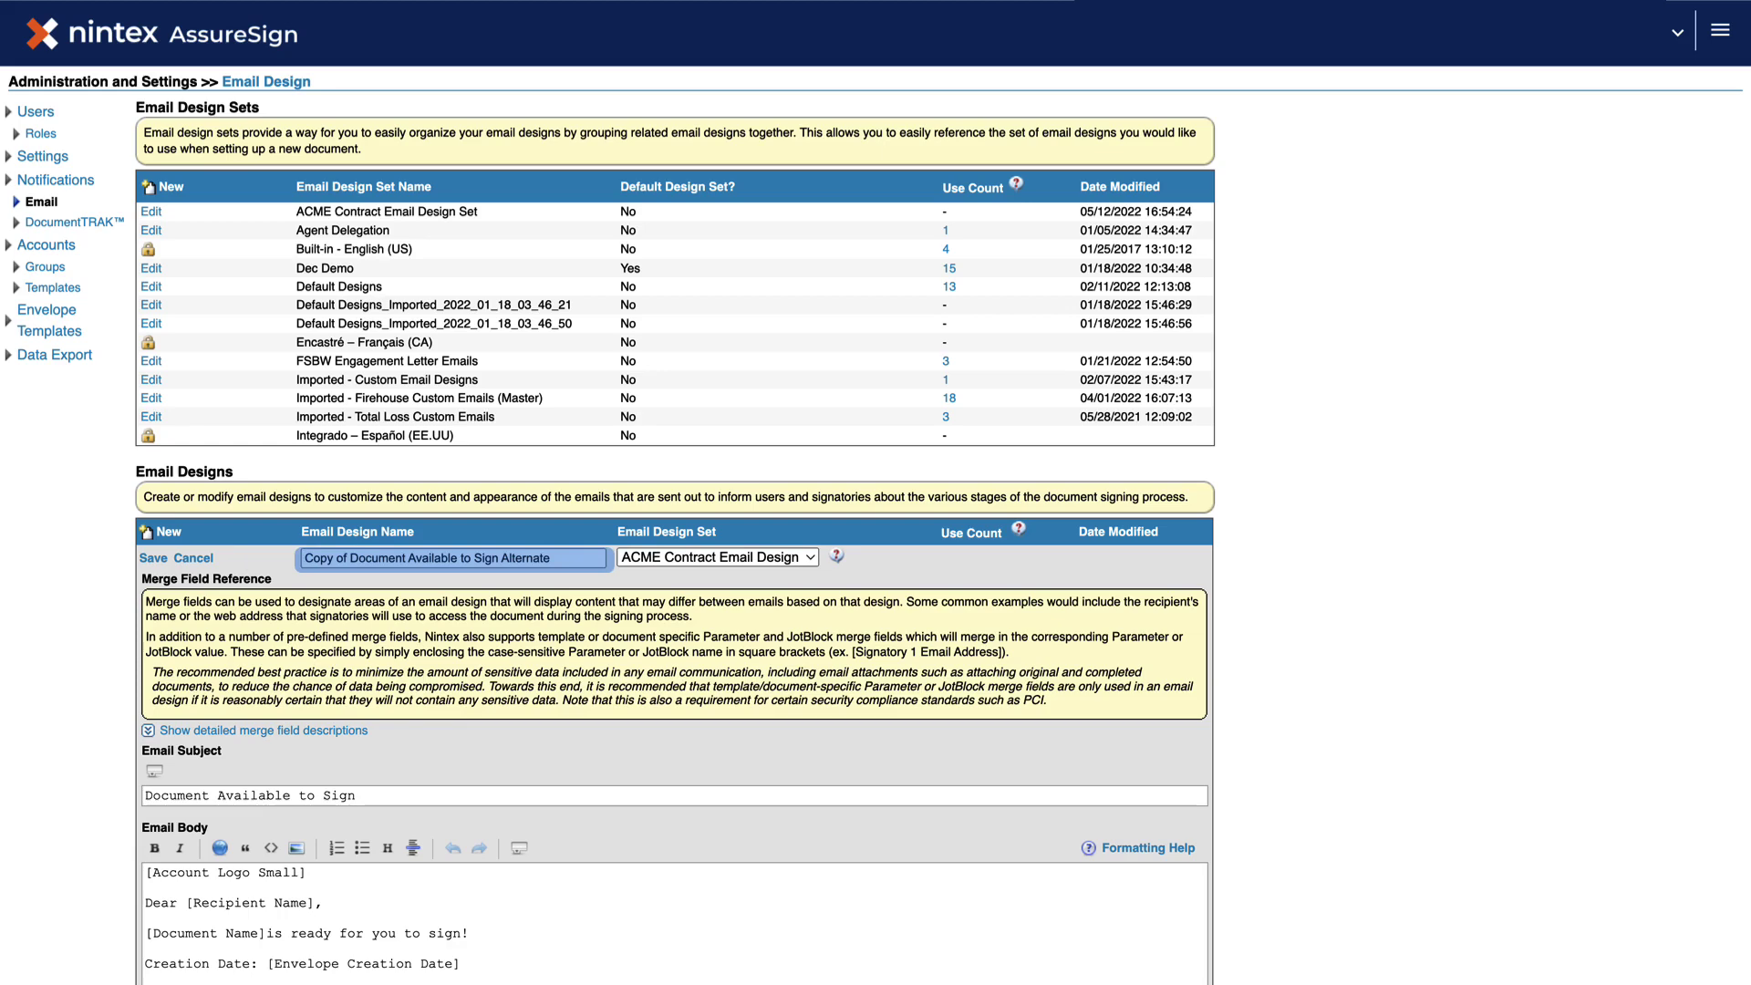
pyautogui.write('California Document Available to Sign')
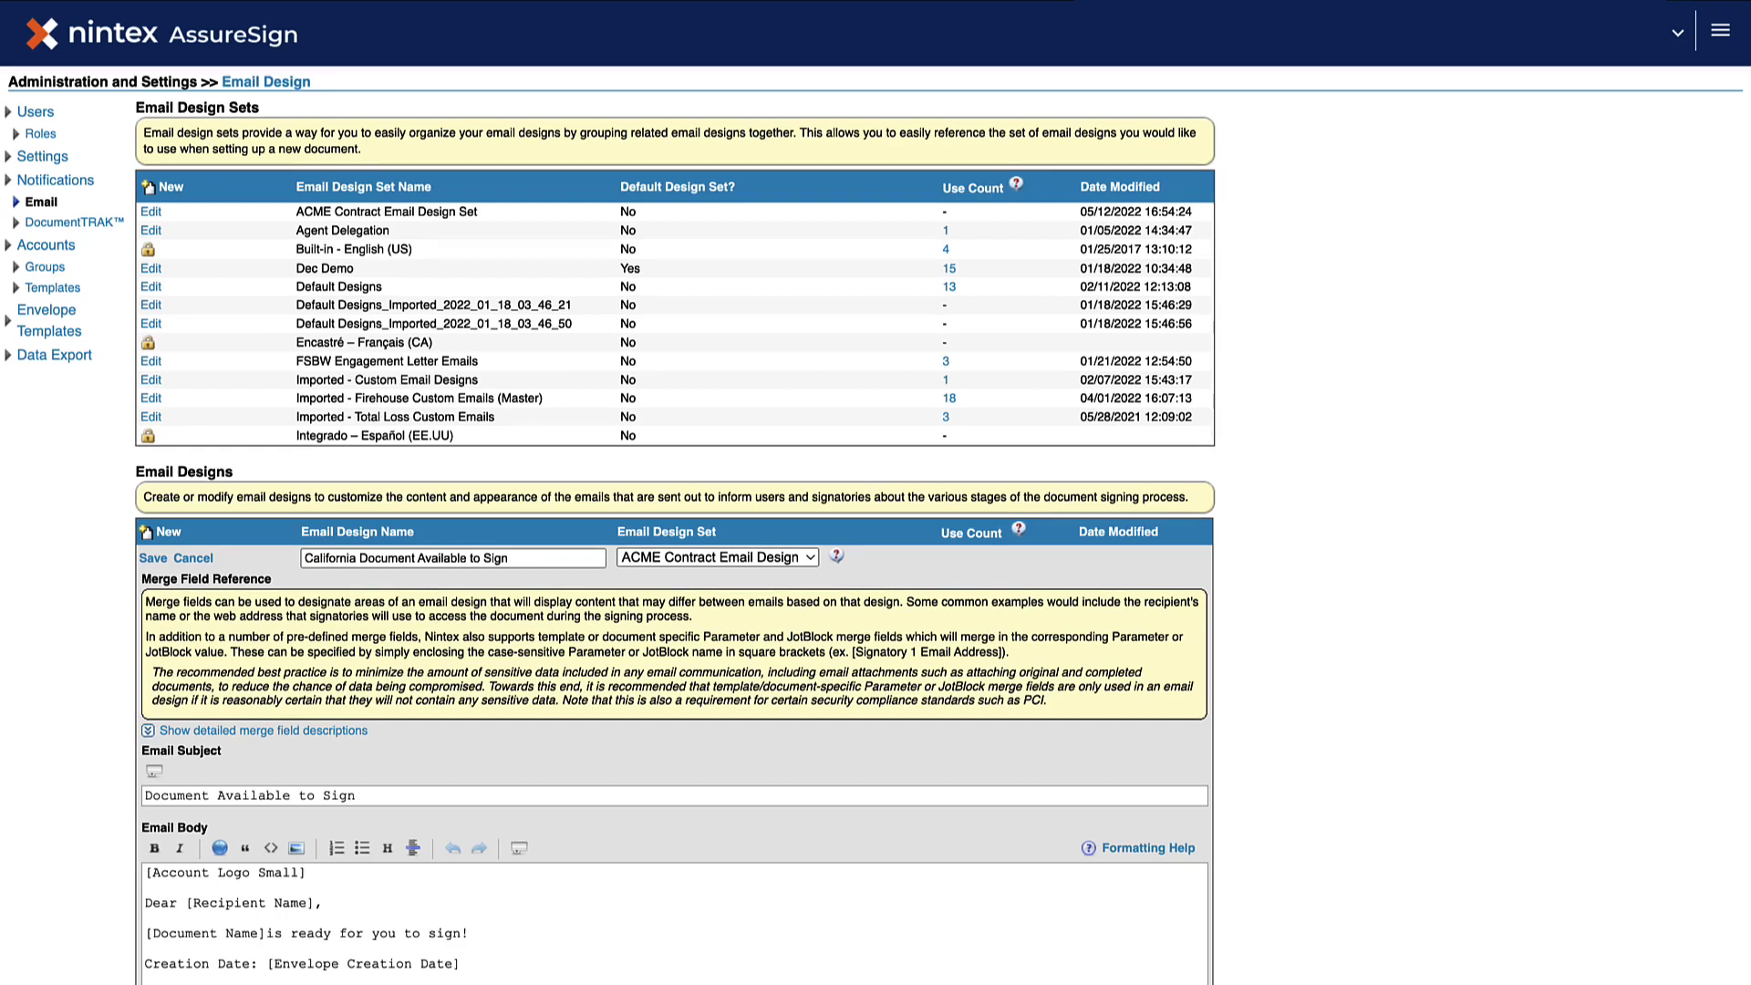
pyautogui.press('Tab')
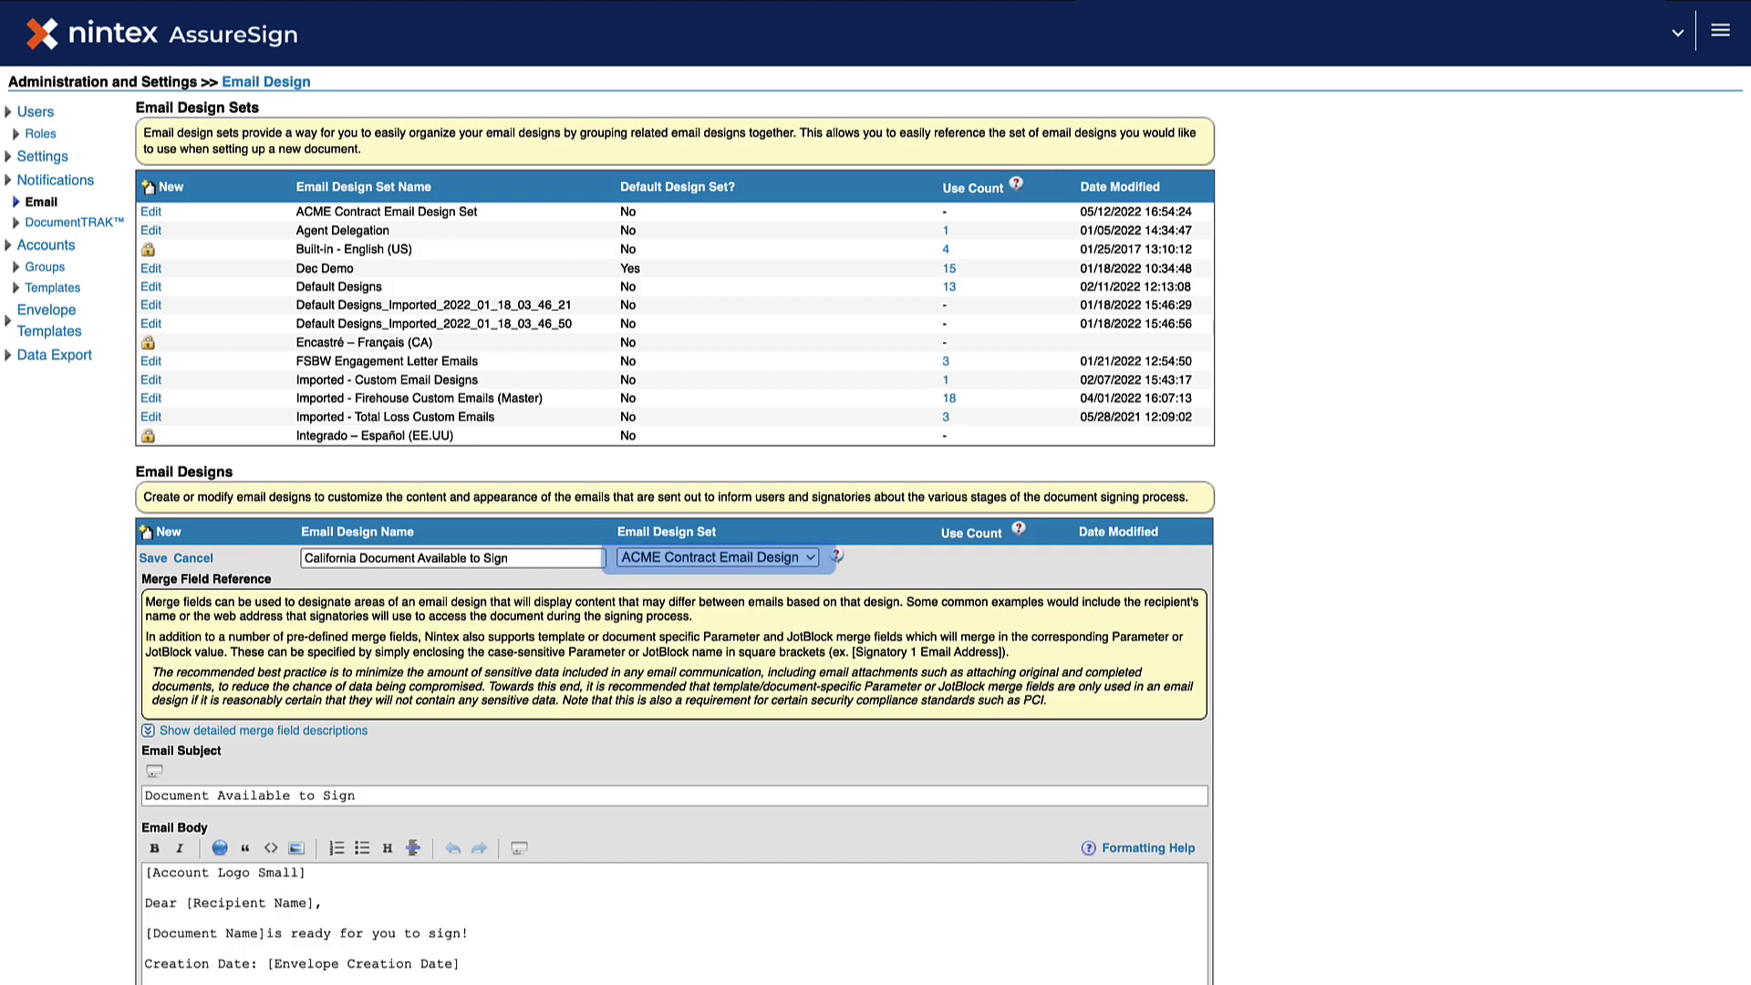
pyautogui.press('Tab')
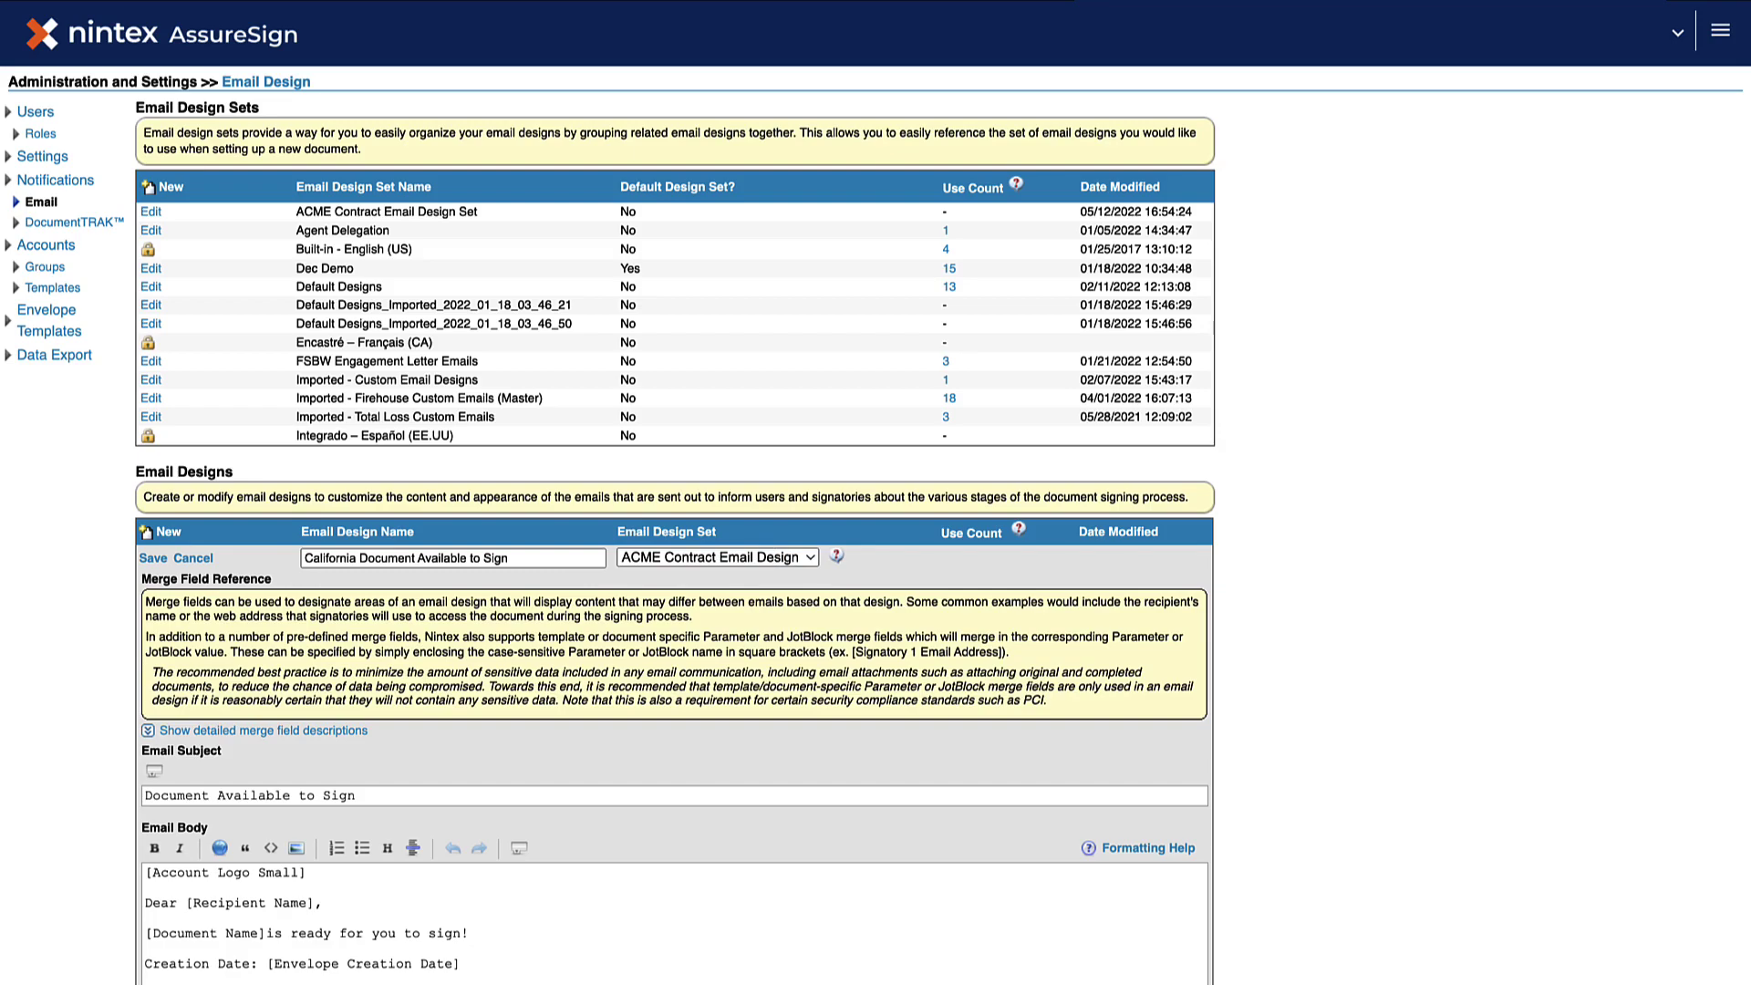
pyautogui.scroll(-5, 670, 548)
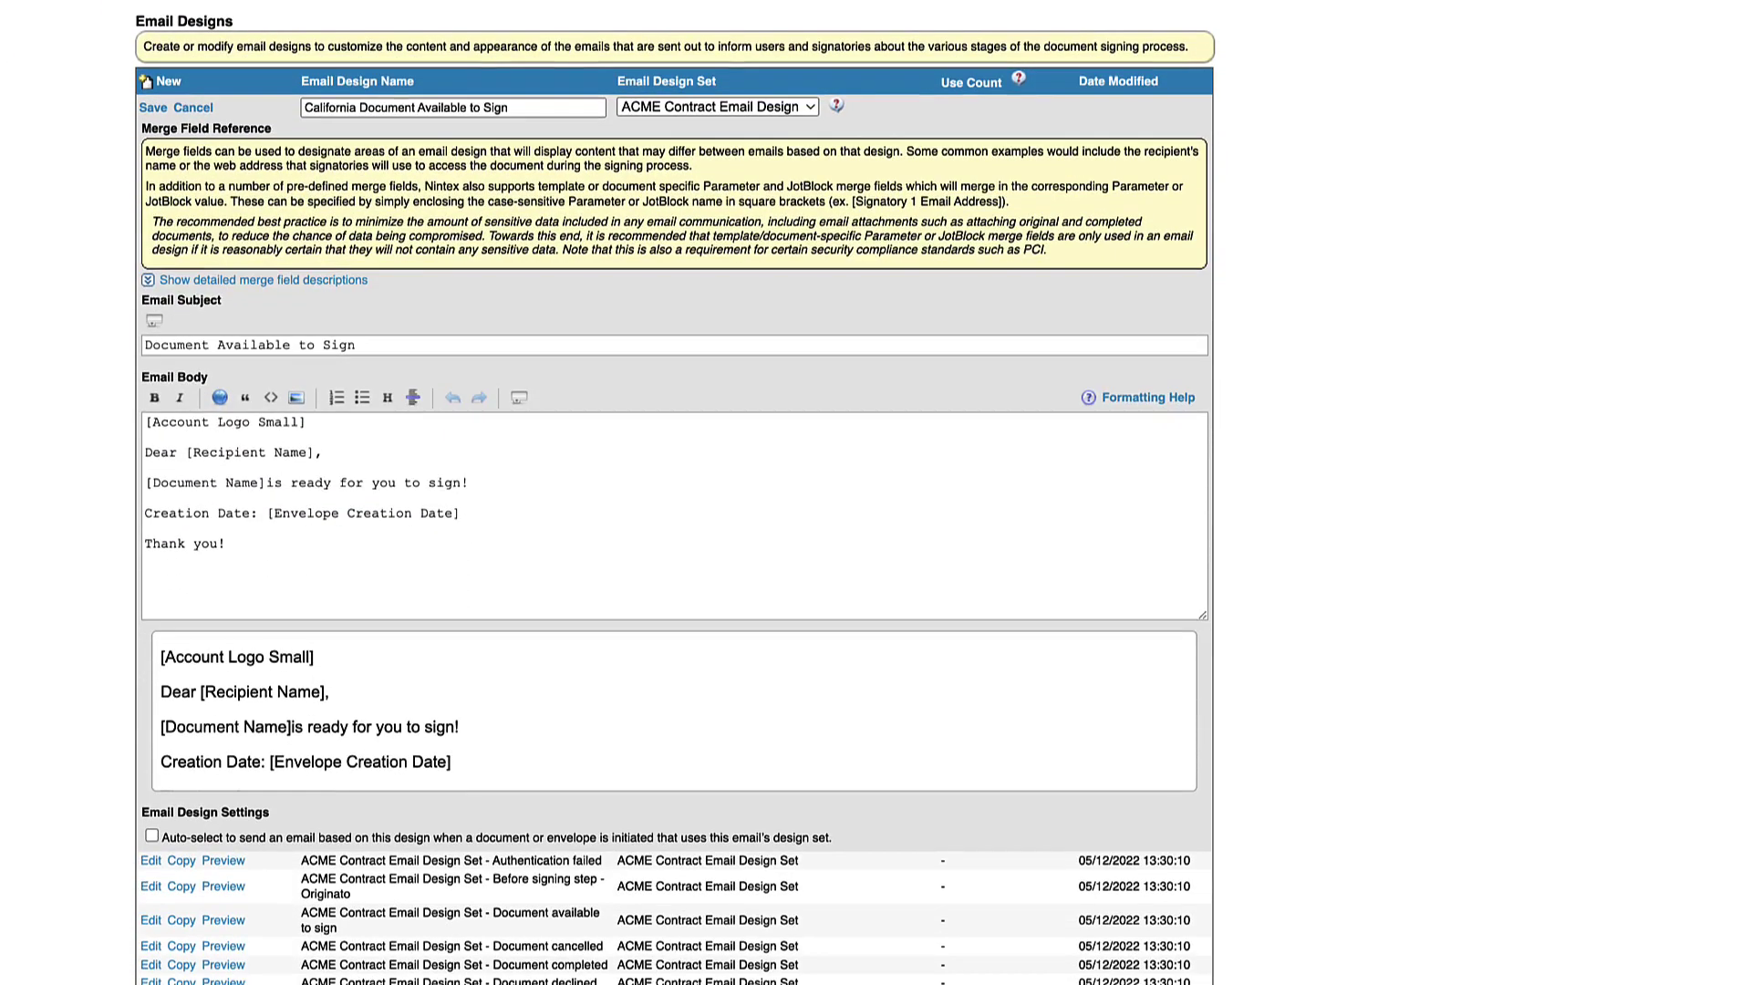
# Append 'Here is your Document ID:' plus the Document ID merge field to the email body
pyautogui.press('Tab')
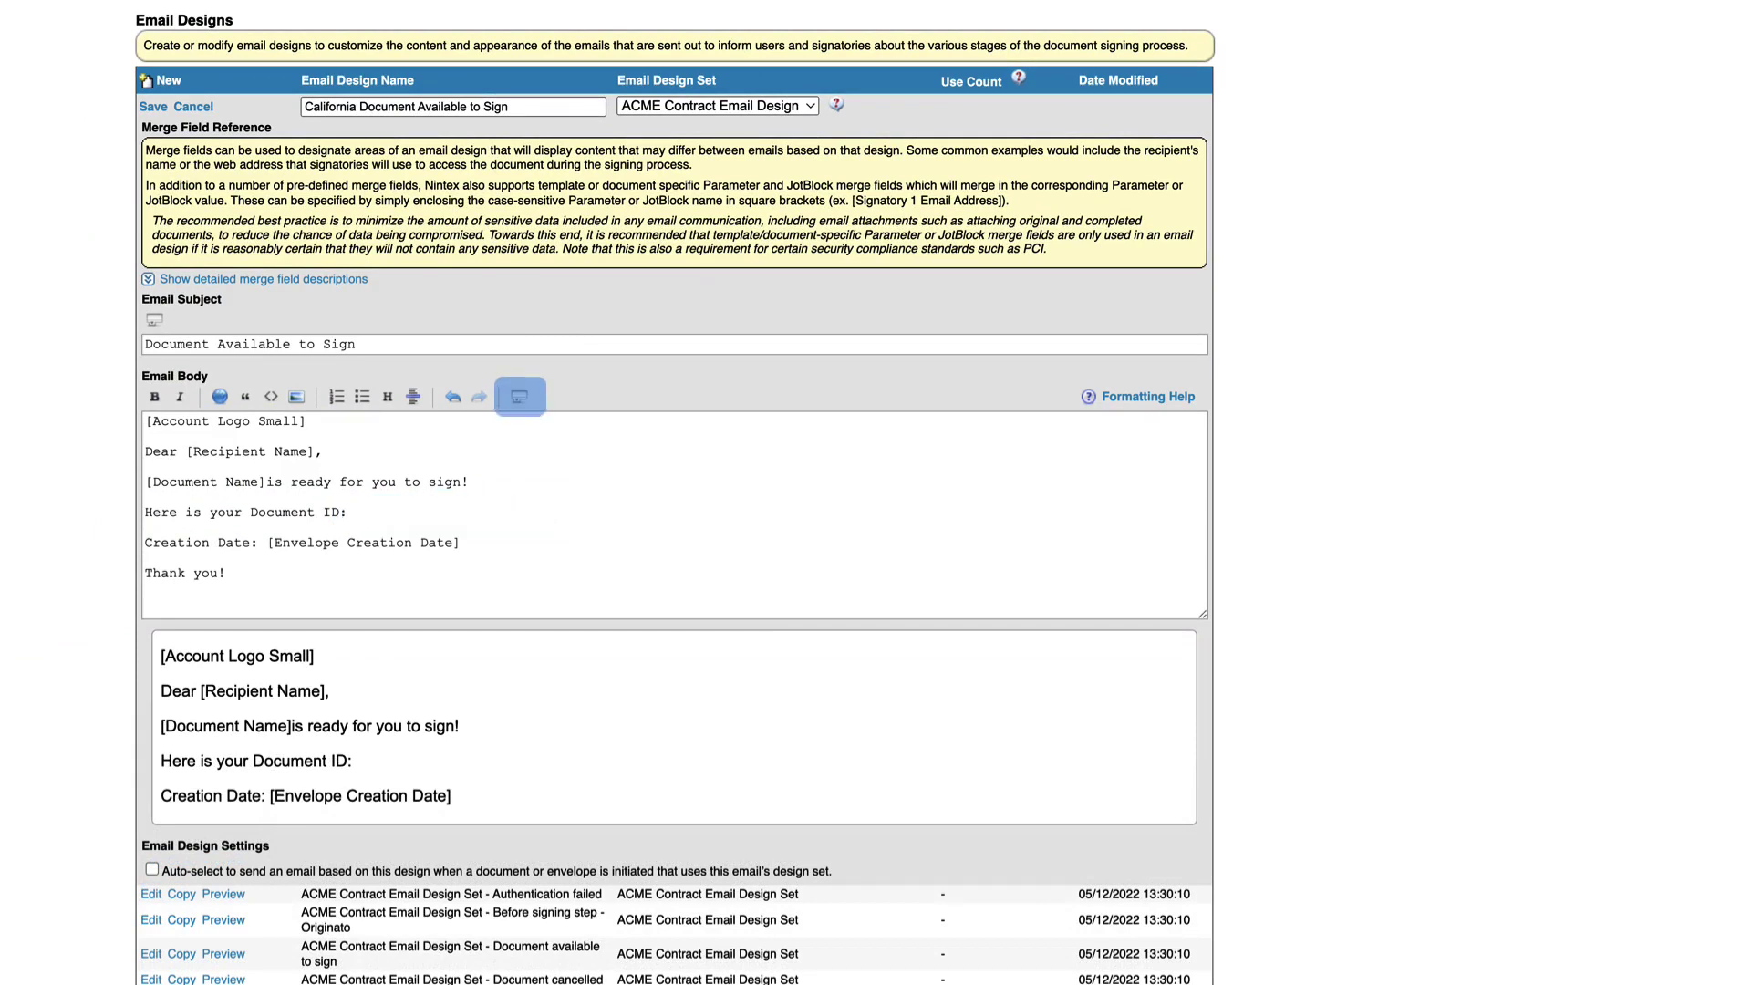
pyautogui.click(518, 395)
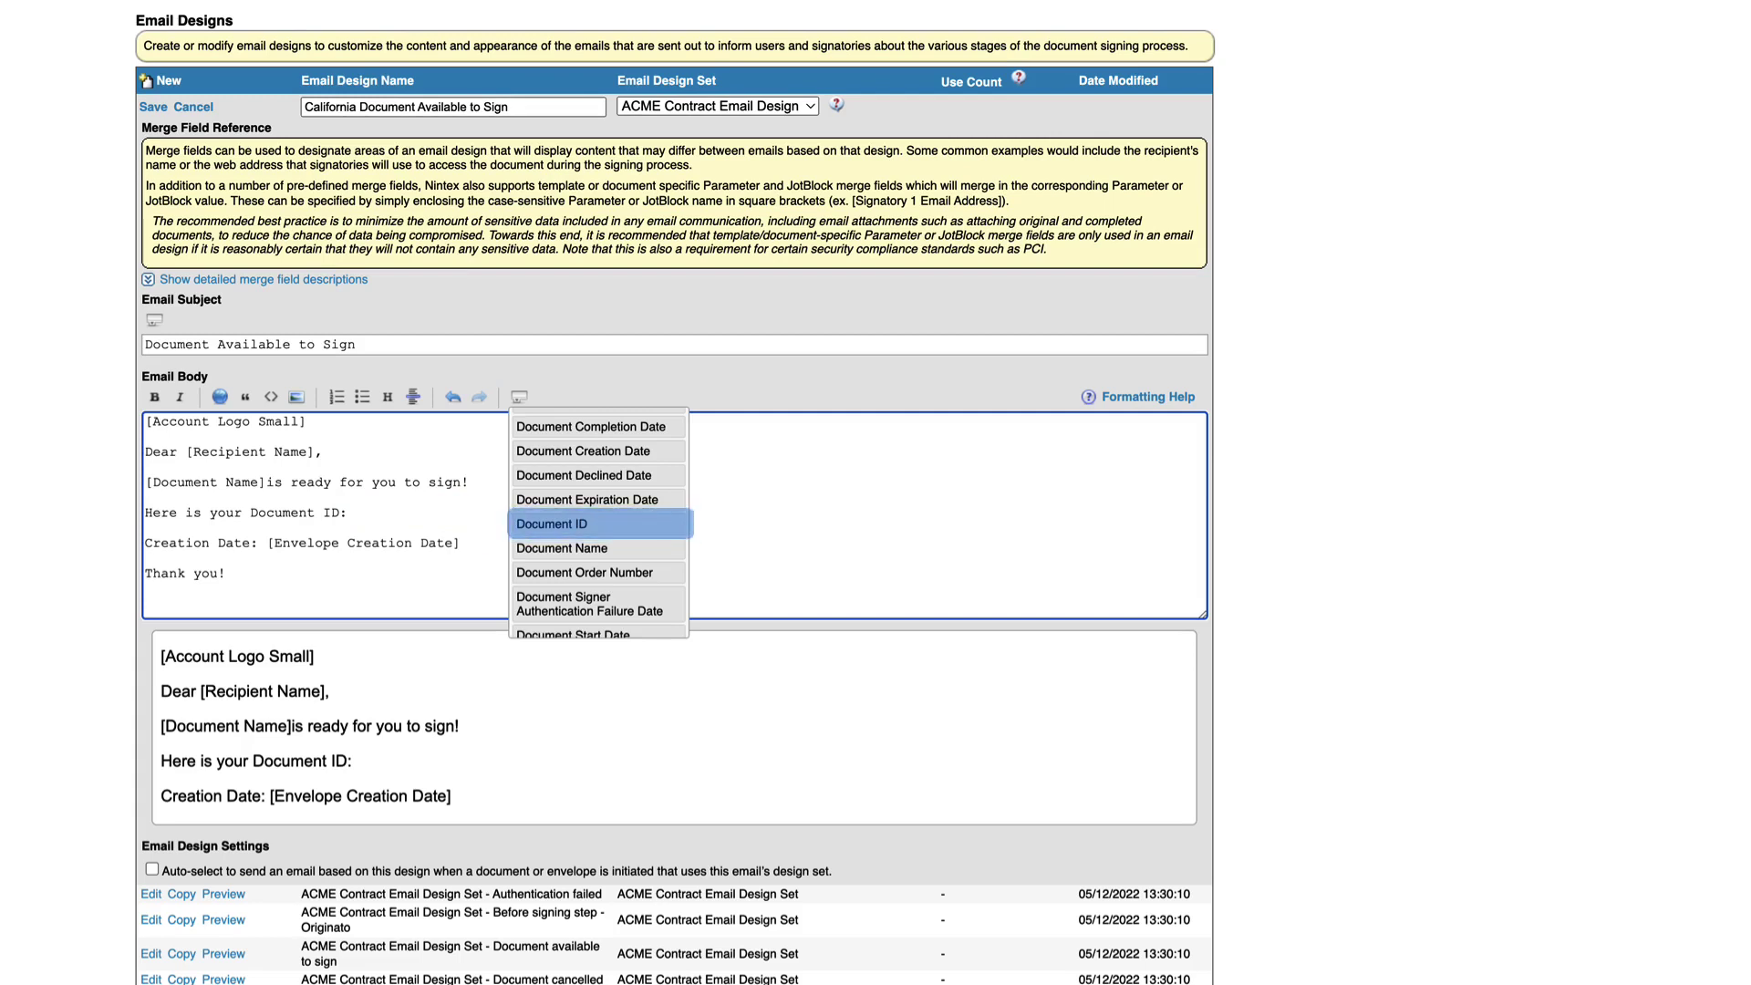
pyautogui.click(551, 524)
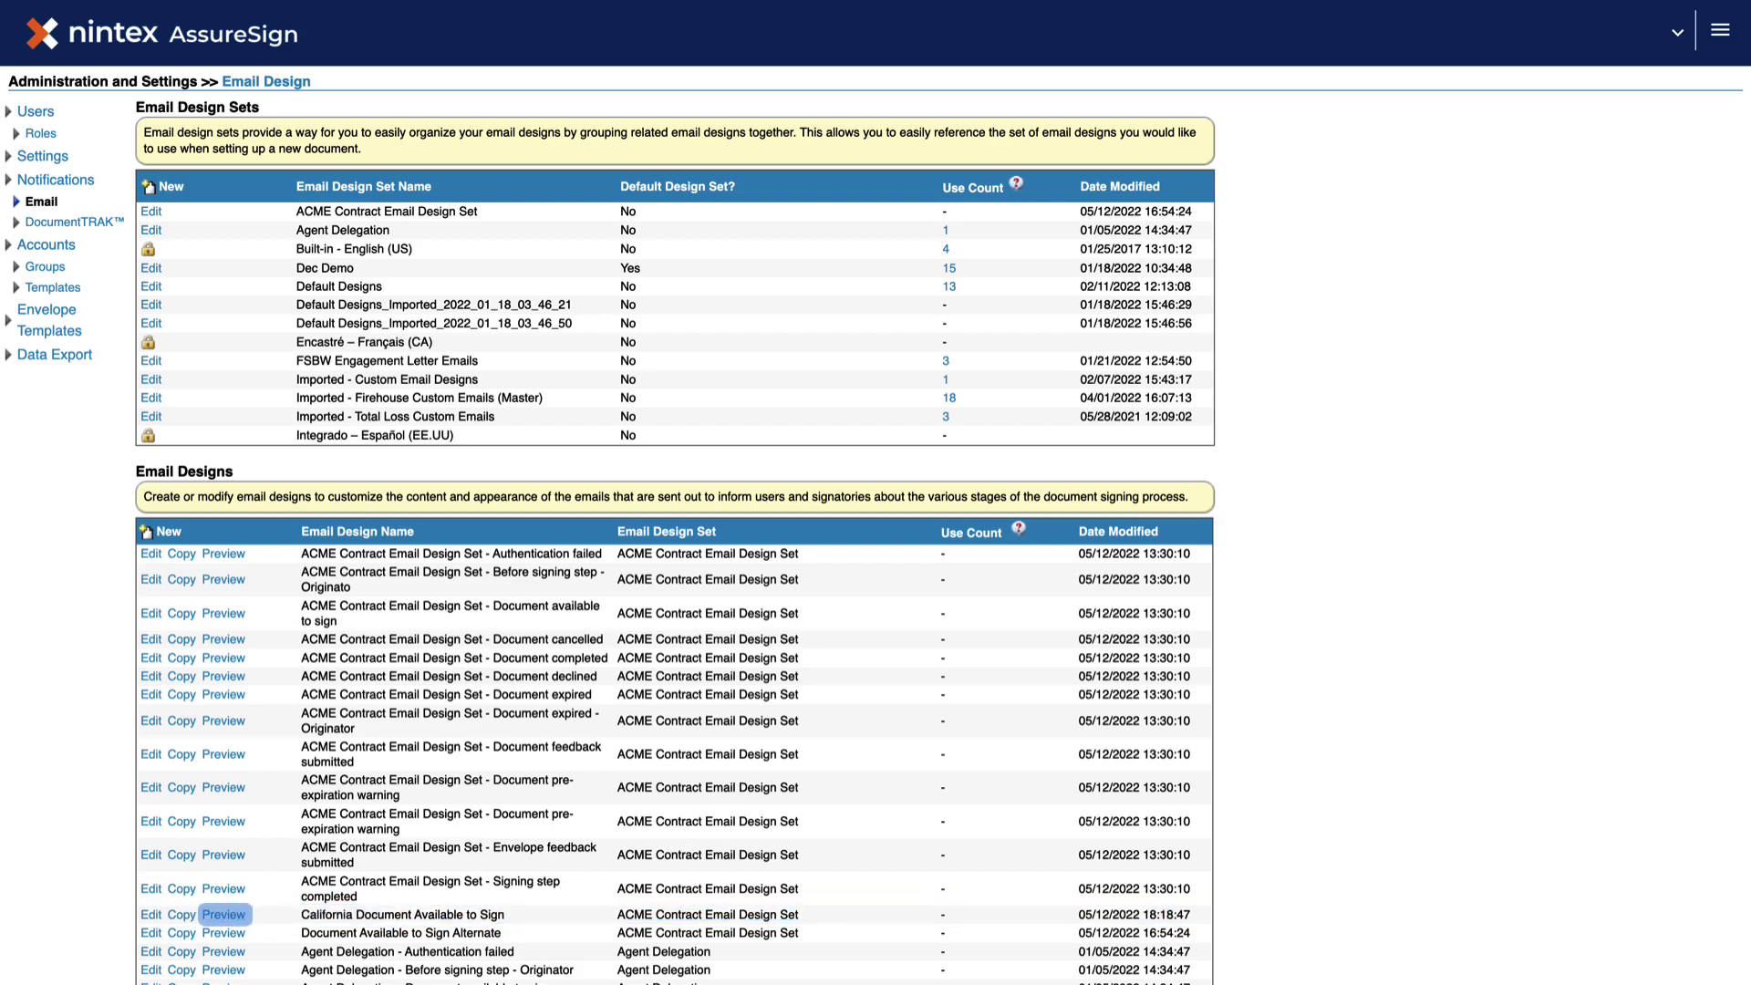
# Preview the 'California Document Available to Sign' design from the Email Designs list
pyautogui.click(223, 914)
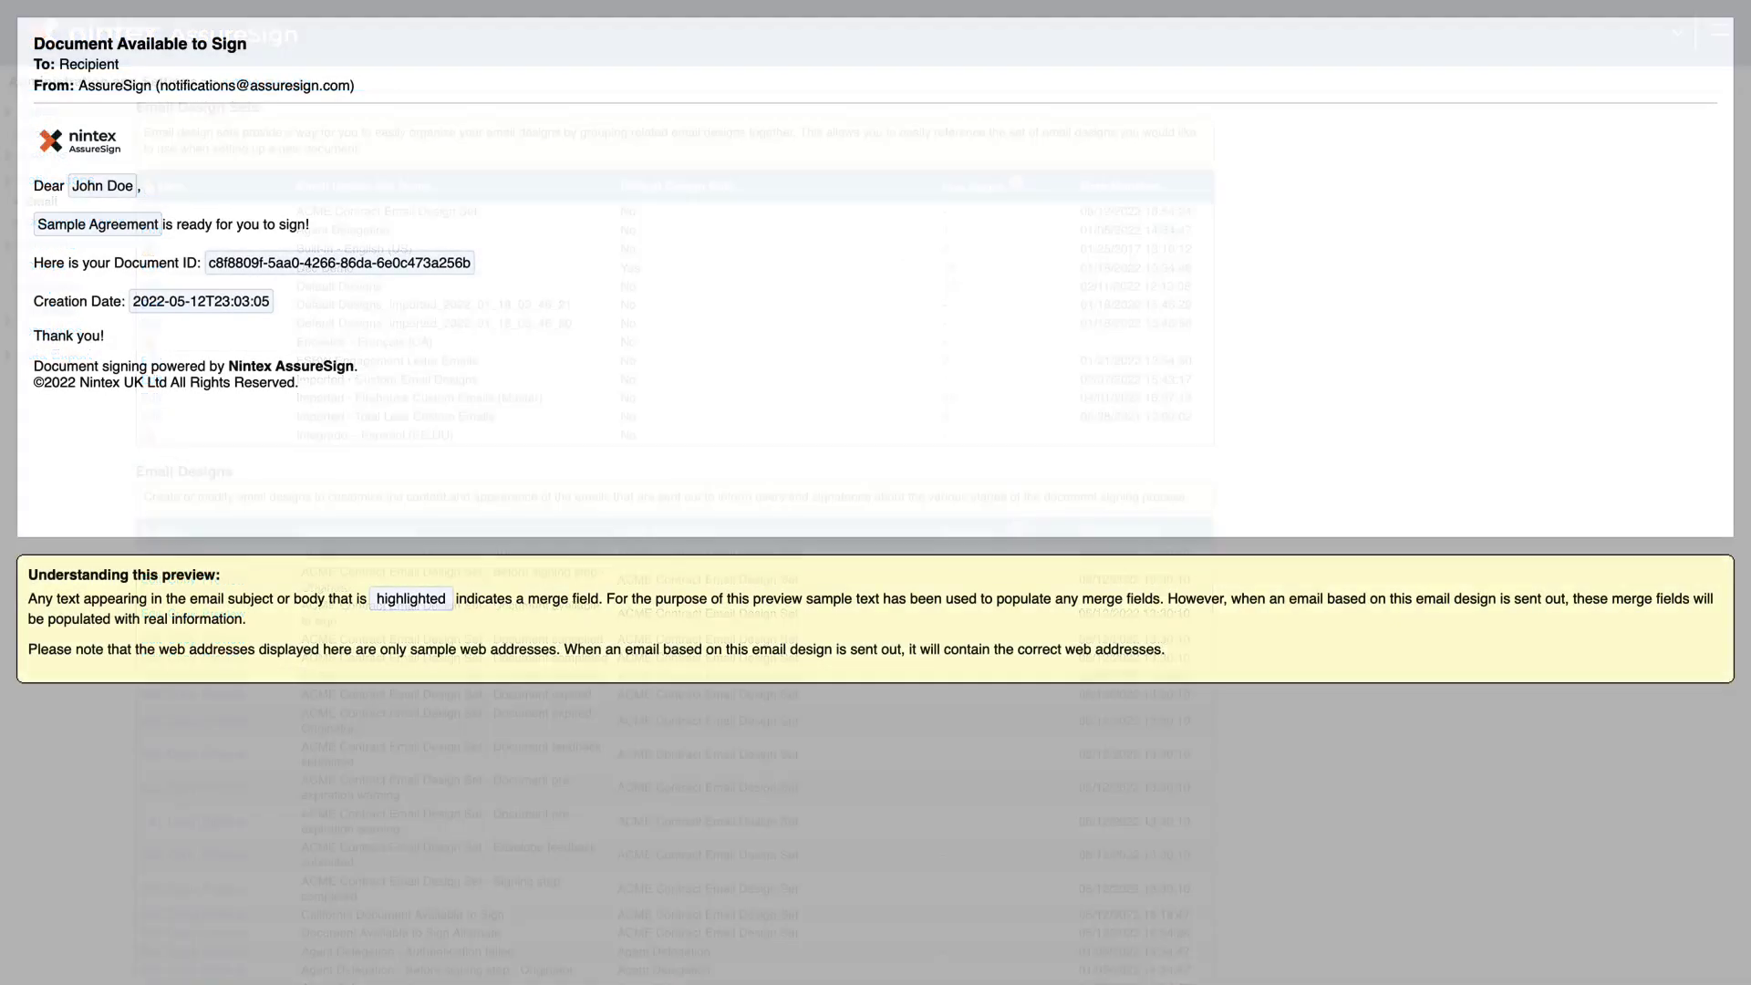